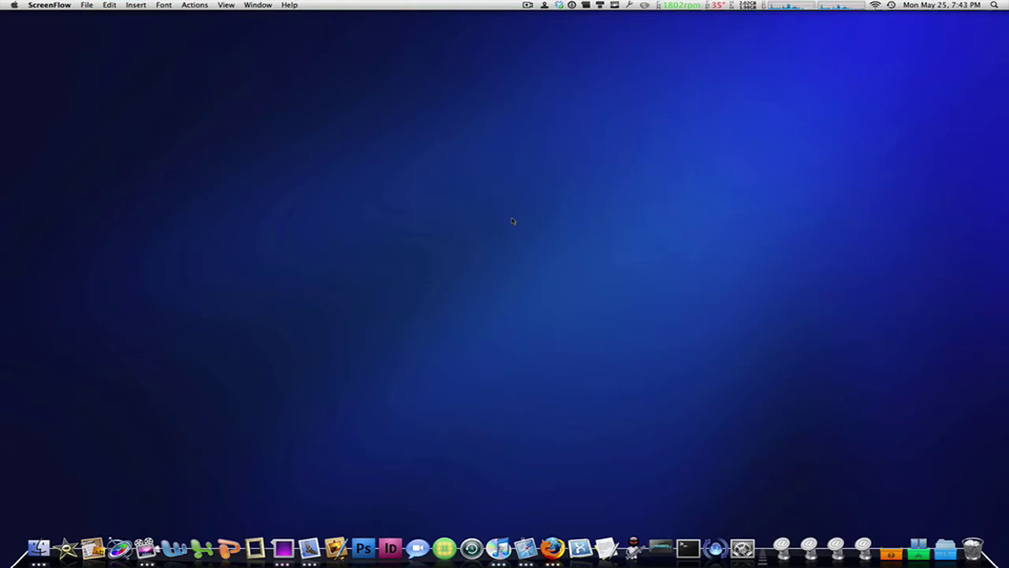
# Step: Launch EasyFrame from the Dock and nudge its window up and left
pyautogui.click(512, 221)
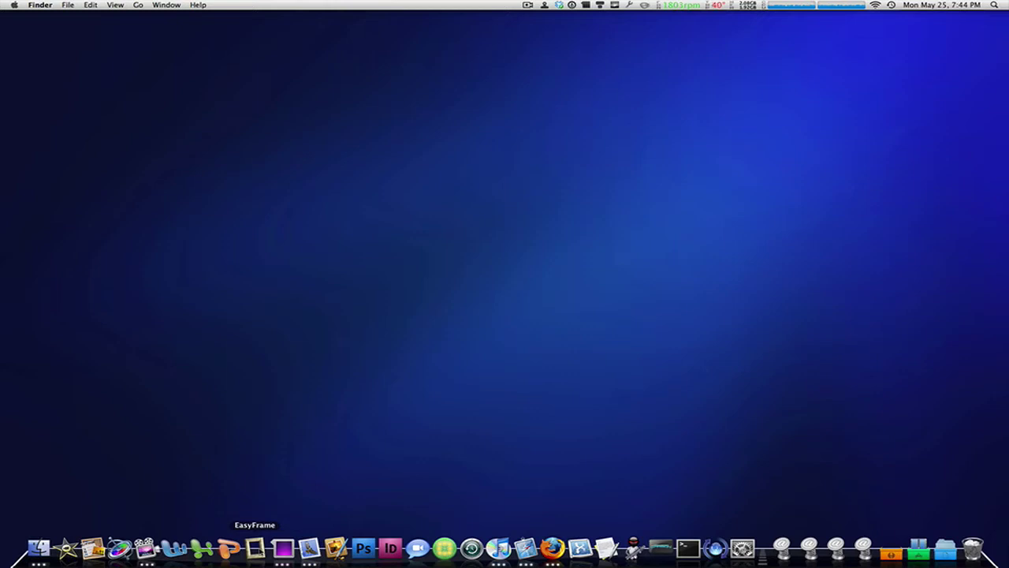
pyautogui.click(255, 547)
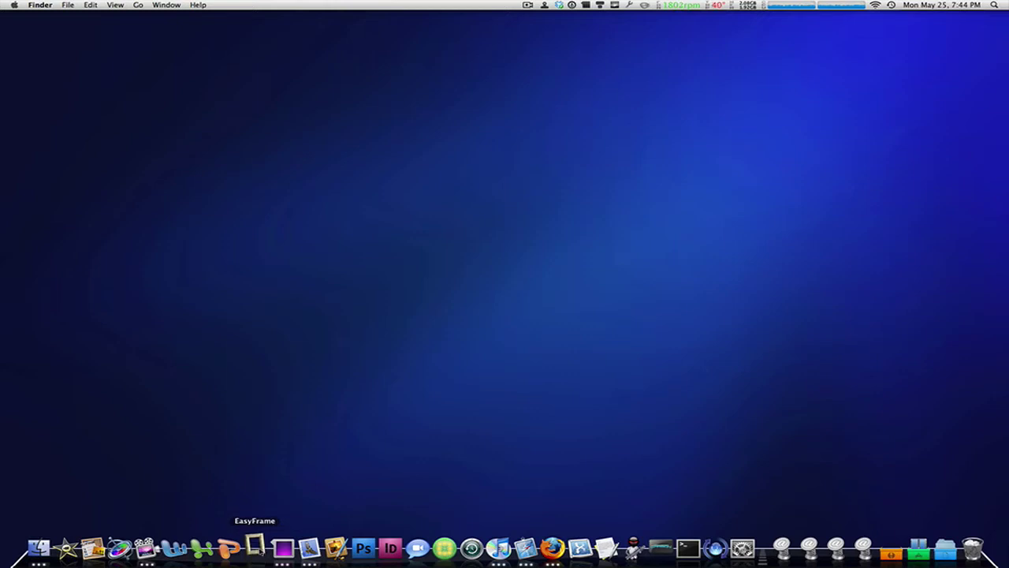
pyautogui.moveTo(529, 89); pyautogui.dragTo(513, 82)
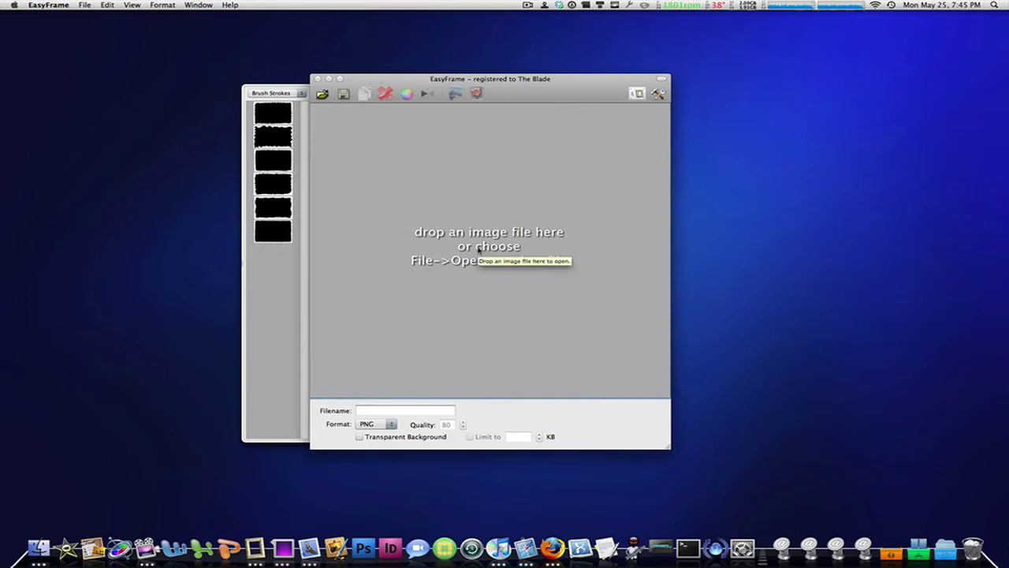
# Step: Switch the frame set to Simple Shapes and load HPIM1158.jpg from the desktop
pyautogui.click(295, 97)
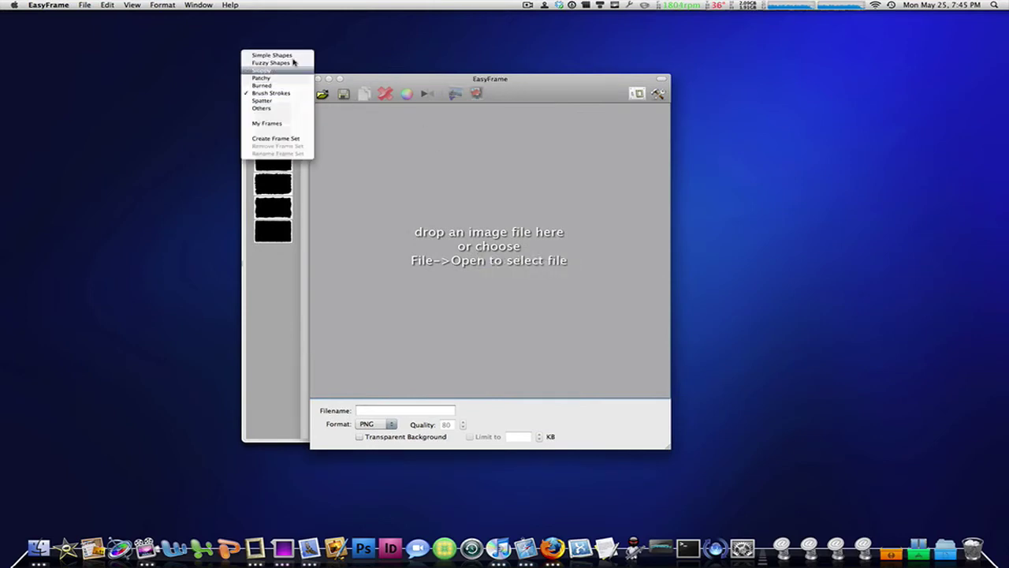
pyautogui.click(287, 52)
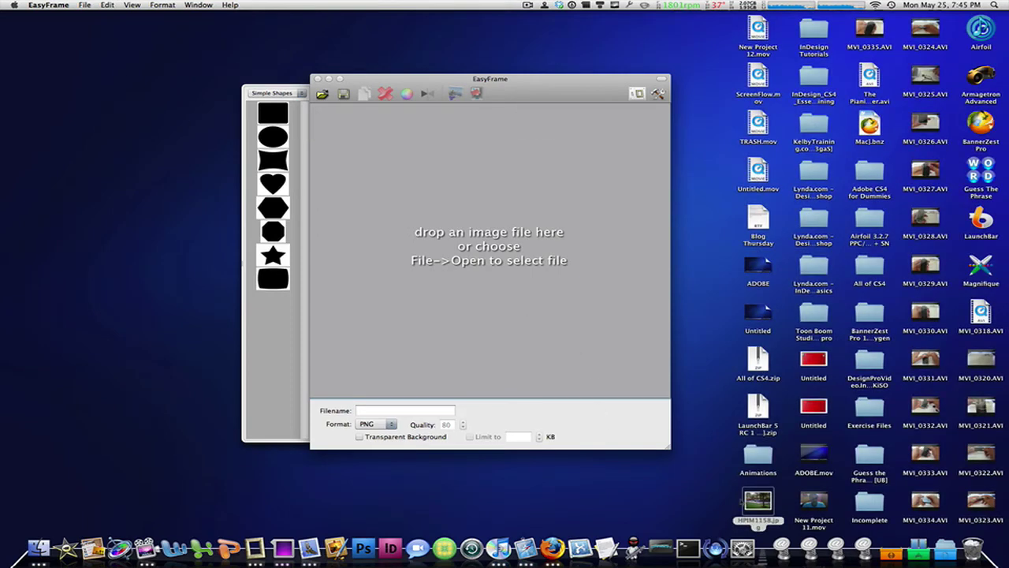
pyautogui.moveTo(758, 502); pyautogui.dragTo(504, 255)
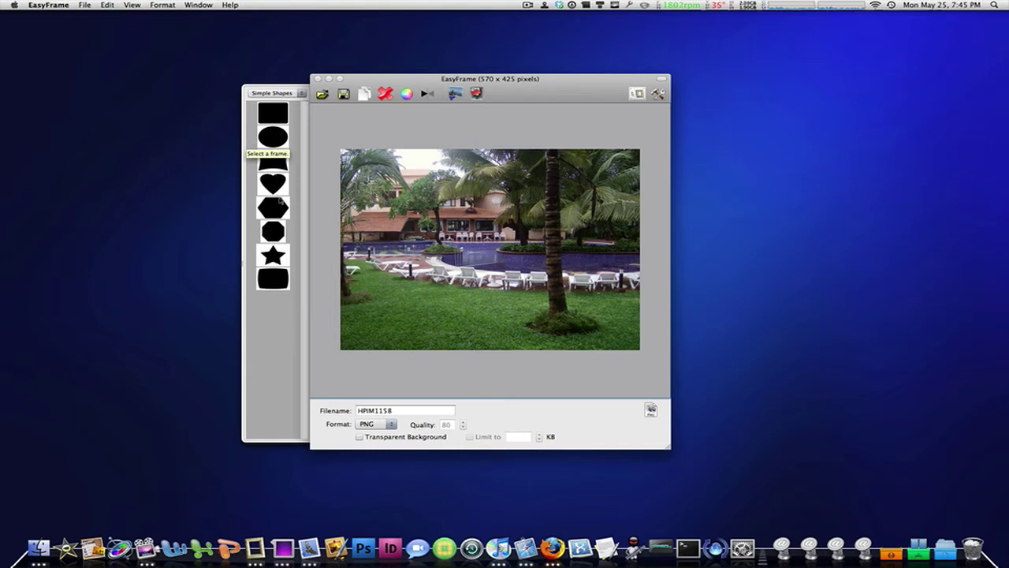
# Step: Try Simple Shapes frames: rounded rectangle, concave square, hexagon, octagon, star, bulging rectangle
pyautogui.click(278, 111)
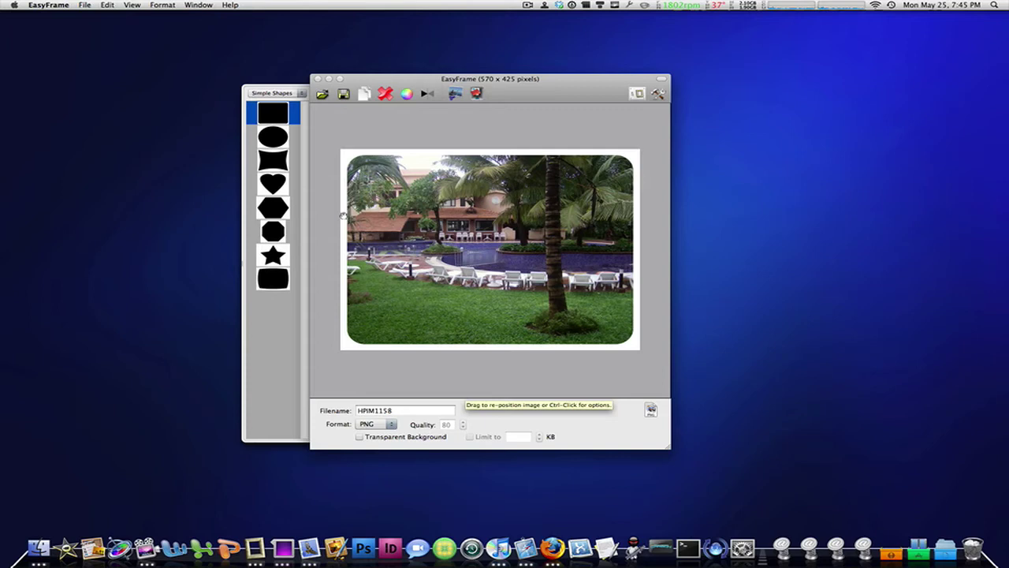
pyautogui.click(271, 160)
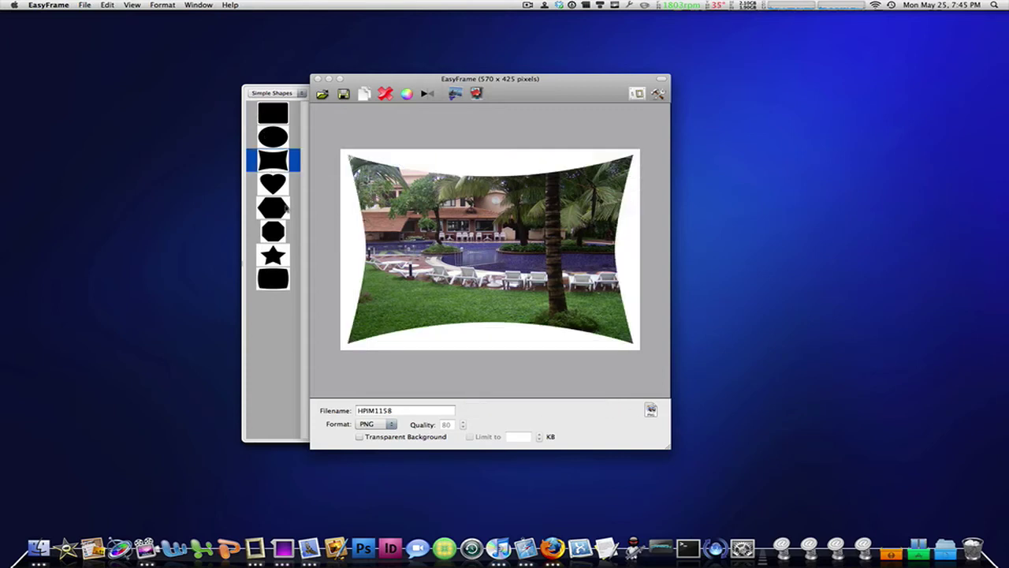
pyautogui.click(287, 208)
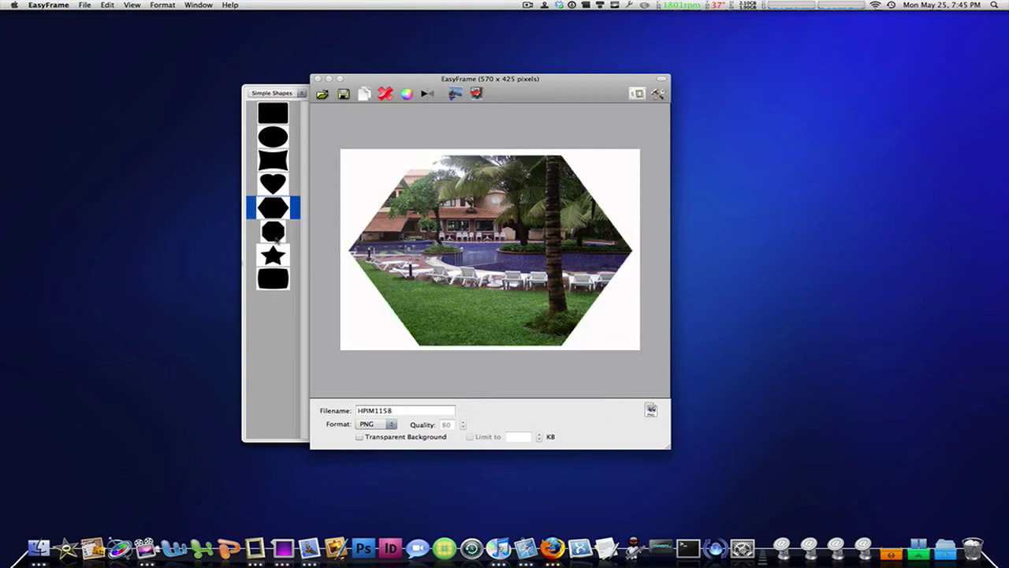
pyautogui.click(278, 237)
pyautogui.click(273, 257)
pyautogui.click(272, 276)
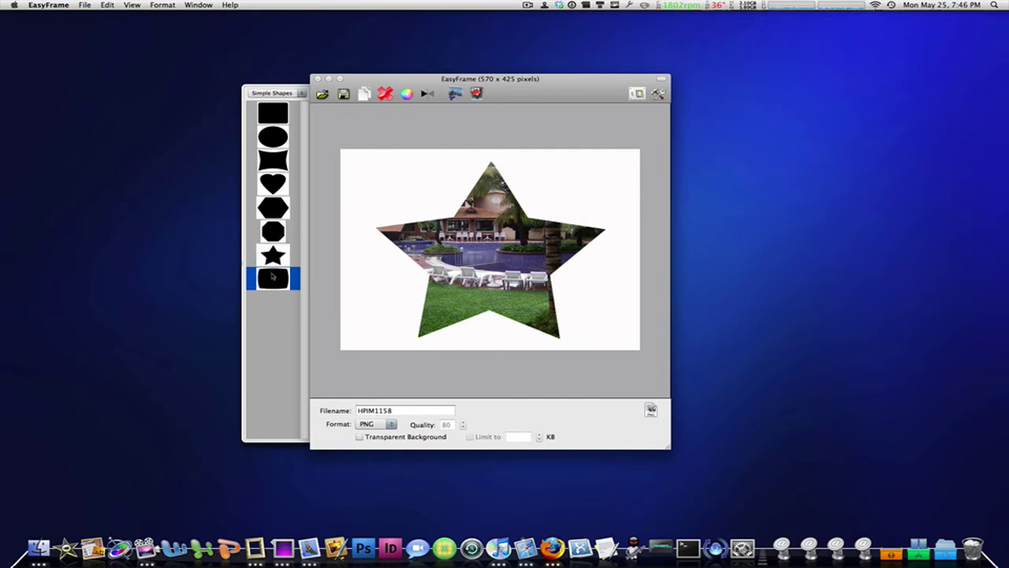
# Step: Switch to the Sloppy frame set and try its frames, ending on the first one
pyautogui.click(284, 93)
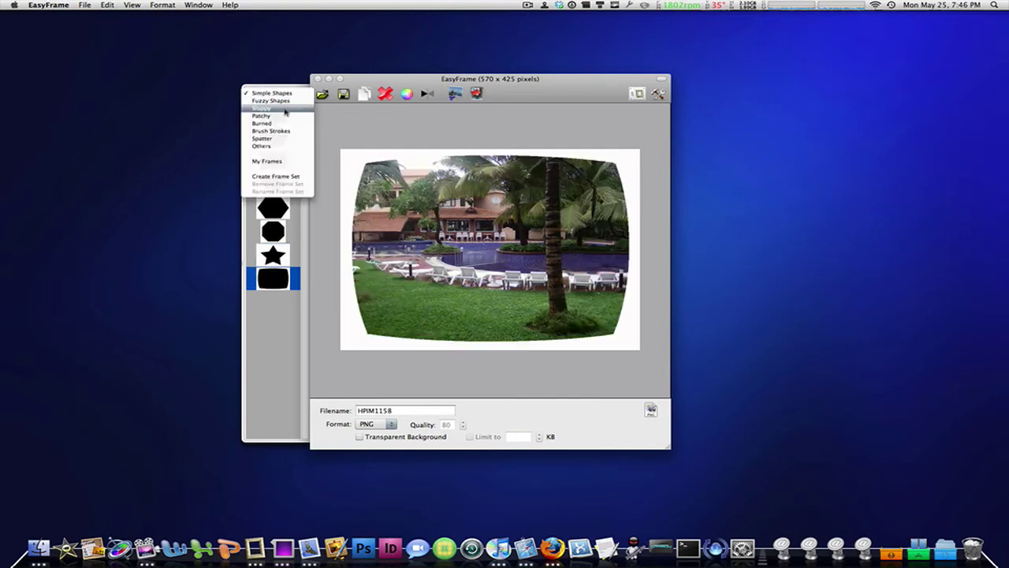
pyautogui.click(283, 113)
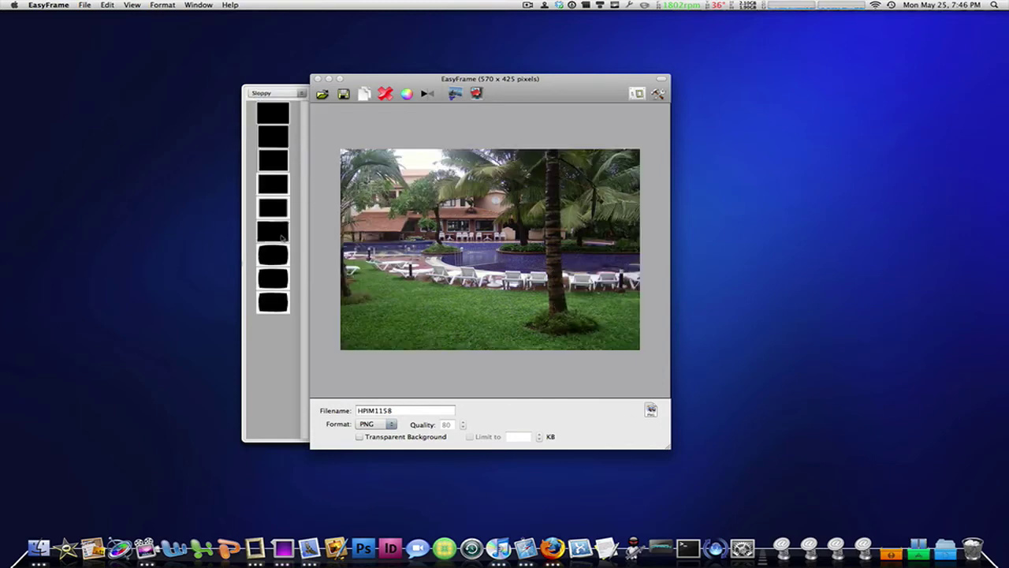
pyautogui.click(278, 216)
pyautogui.press('Down')
pyautogui.press('Down')
pyautogui.press('Down')
pyautogui.press('Down')
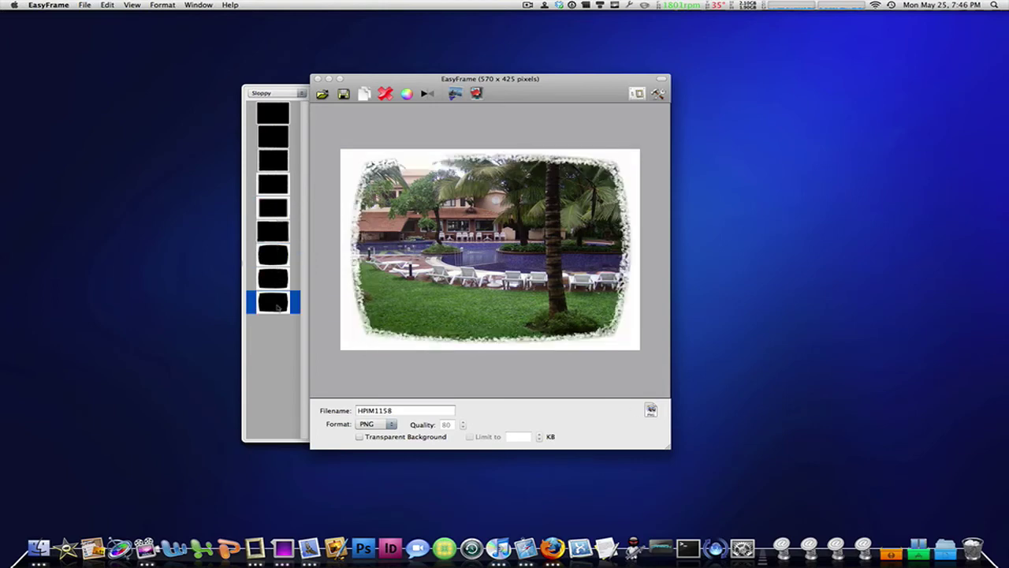
pyautogui.click(281, 159)
pyautogui.click(282, 135)
pyautogui.click(279, 118)
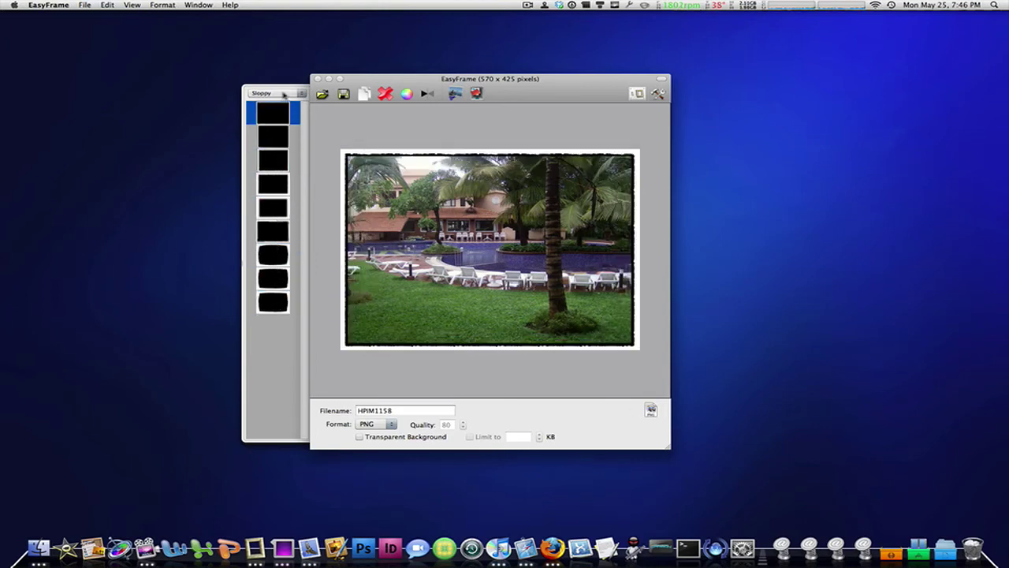
# Step: Switch to the Spatter set and apply its eighth frame after trying the fifth
pyautogui.click(286, 95)
pyautogui.click(284, 122)
pyautogui.click(273, 209)
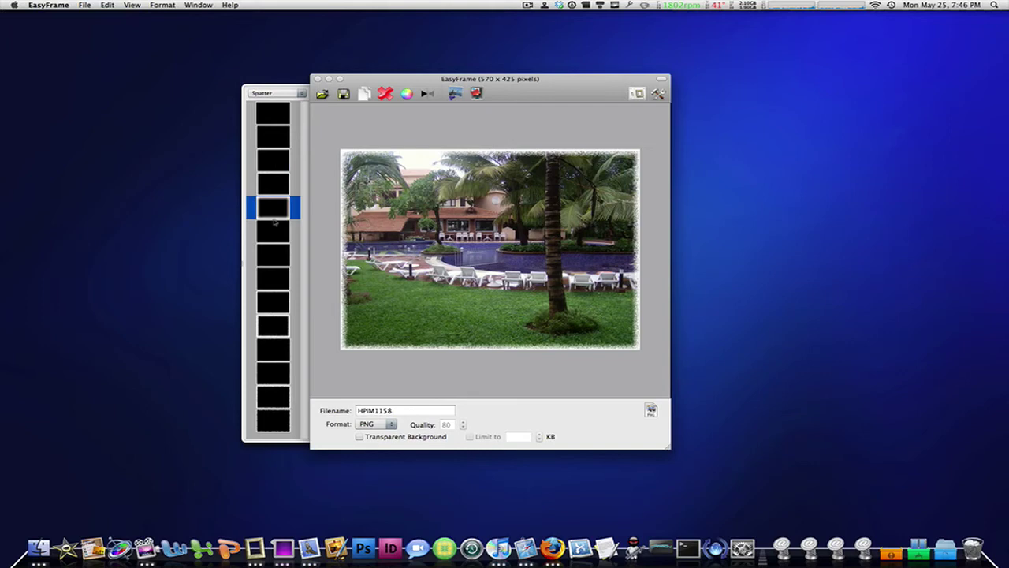
pyautogui.click(278, 279)
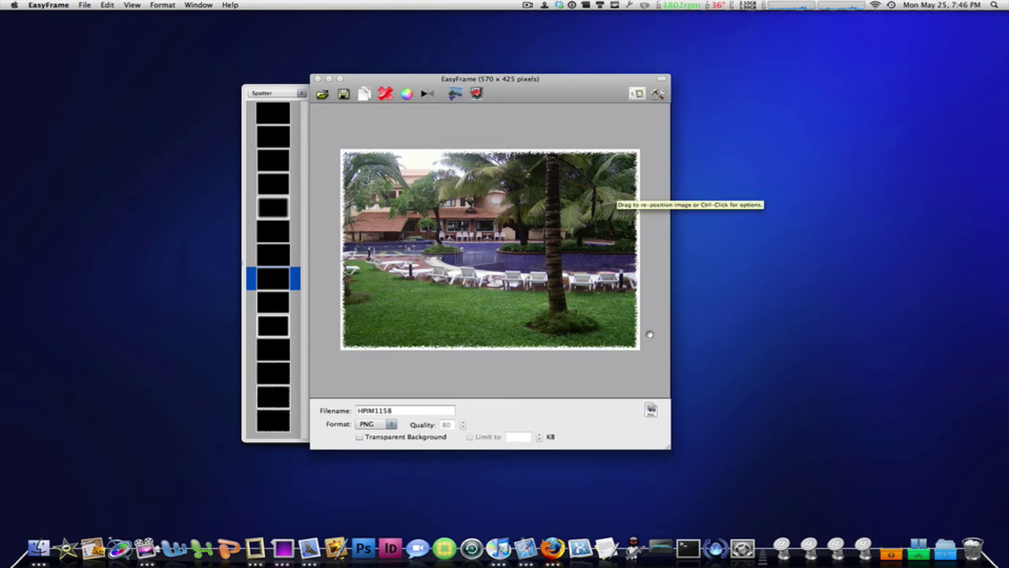
# Step: Return to Simple Shapes and frame the photo with the rounded rectangle
pyautogui.click(298, 95)
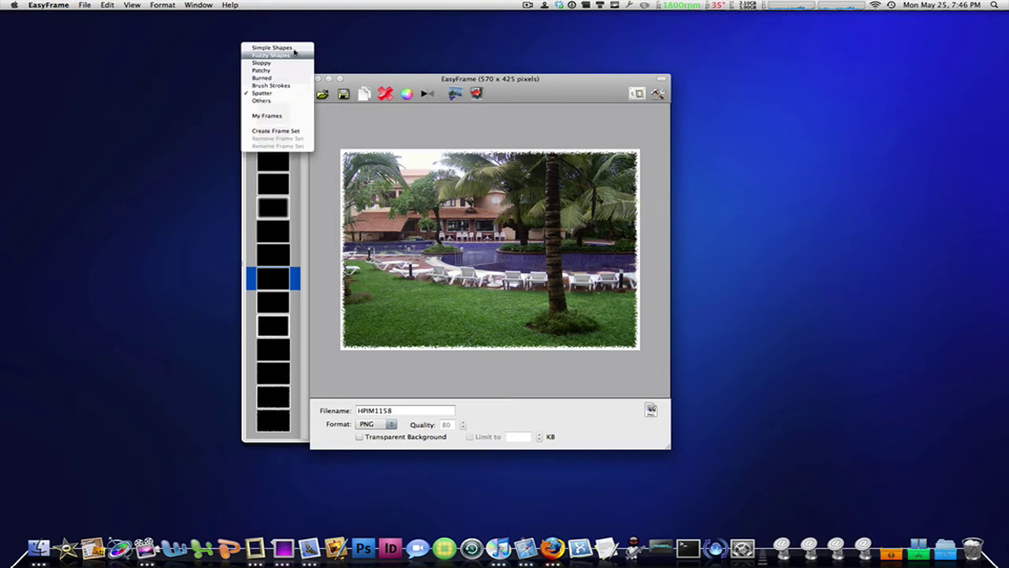
pyautogui.click(272, 47)
pyautogui.click(284, 160)
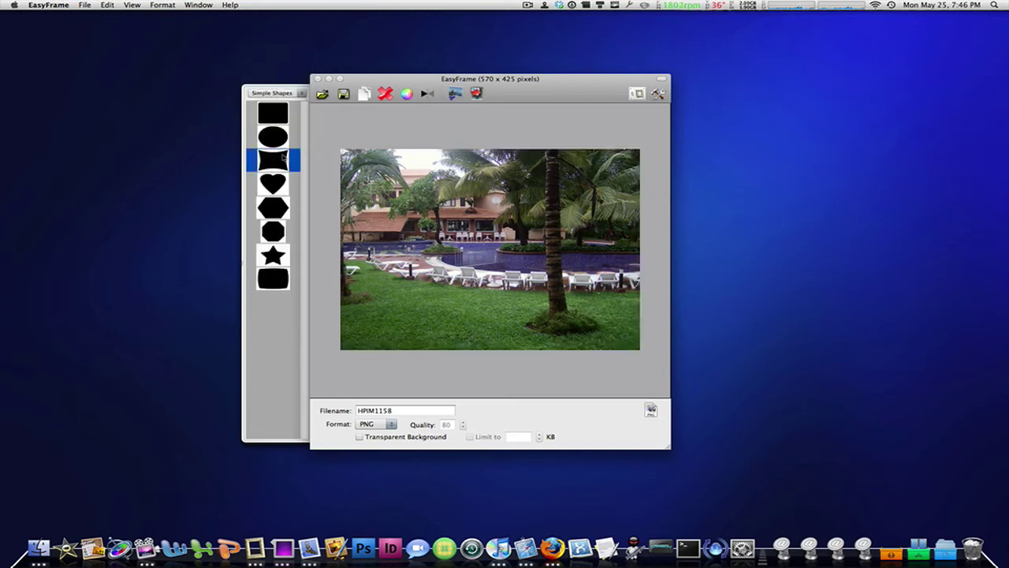
pyautogui.click(278, 112)
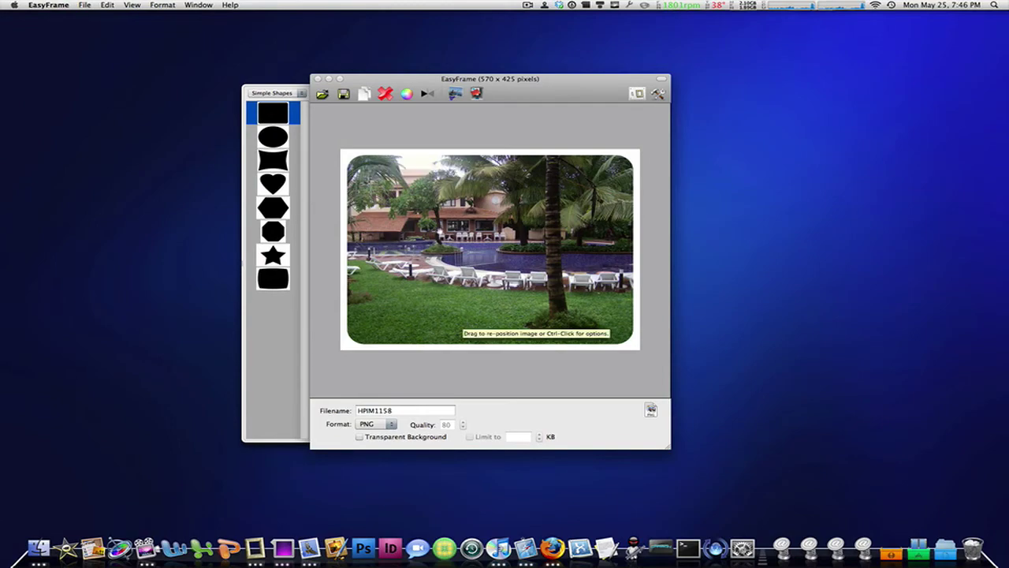
# Step: Turn on the transparent background for the framed photo
pyautogui.moveTo(507, 85); pyautogui.dragTo(503, 25)
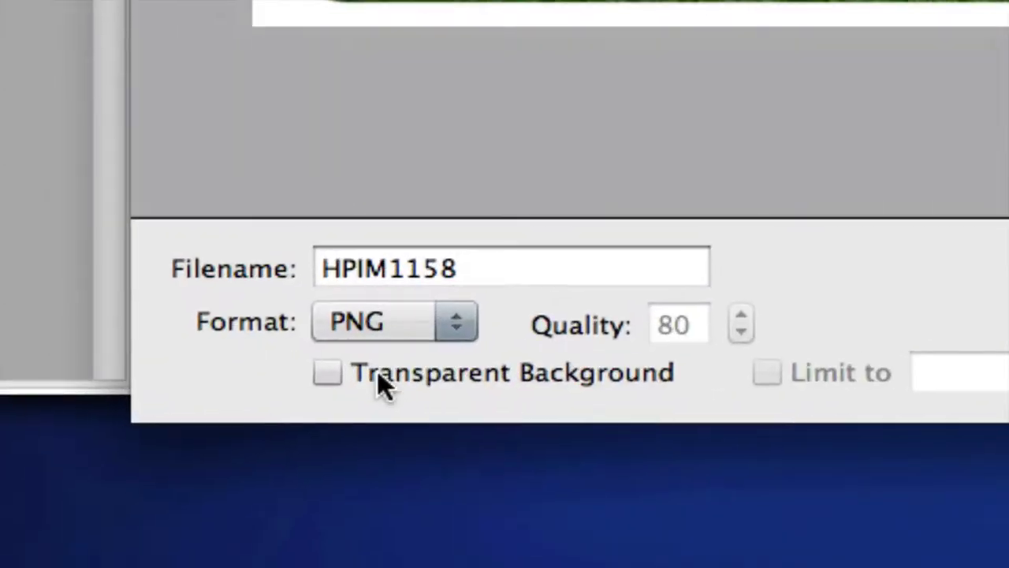
pyautogui.click(377, 372)
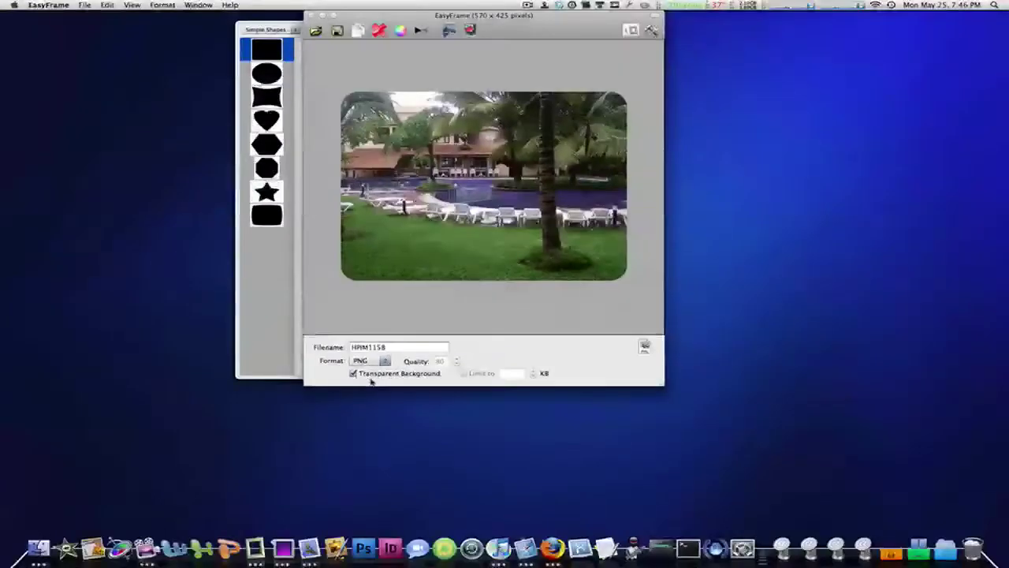
pyautogui.moveTo(516, 30); pyautogui.dragTo(503, 96)
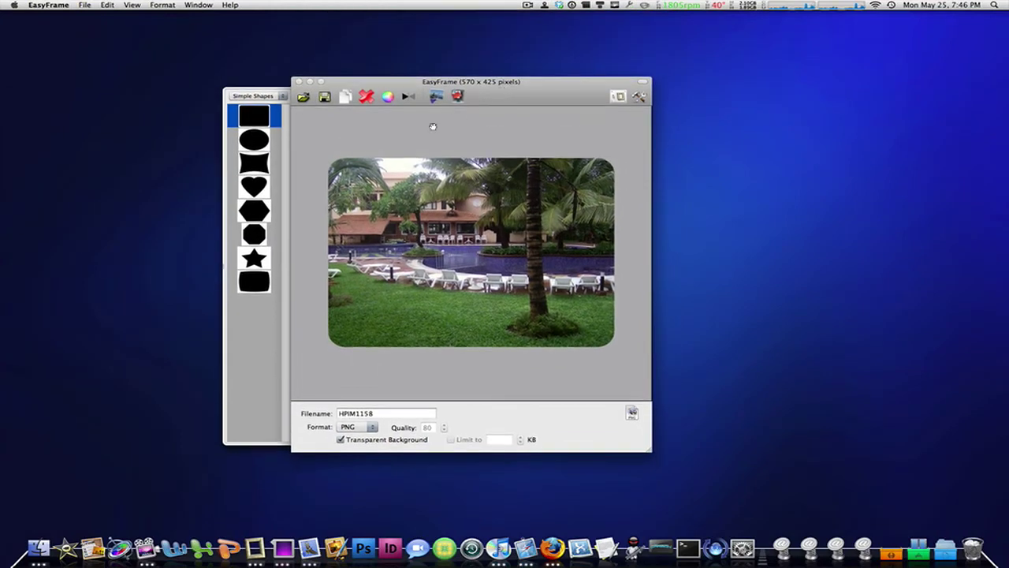
pyautogui.click(347, 443)
pyautogui.click(341, 440)
# Step: Change the output format from TIFF to PNG
pyautogui.click(366, 428)
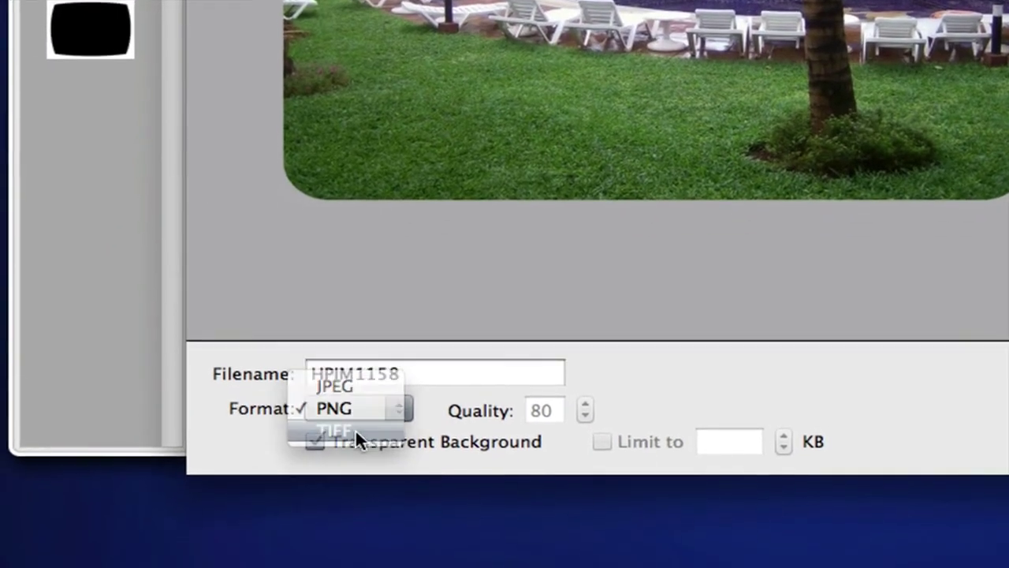
pyautogui.click(351, 448)
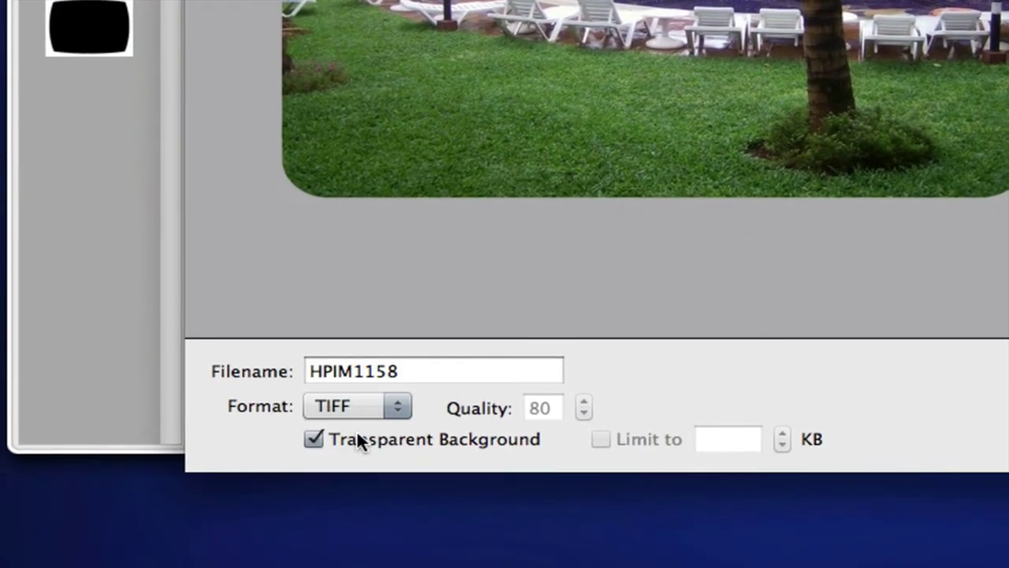
pyautogui.click(344, 413)
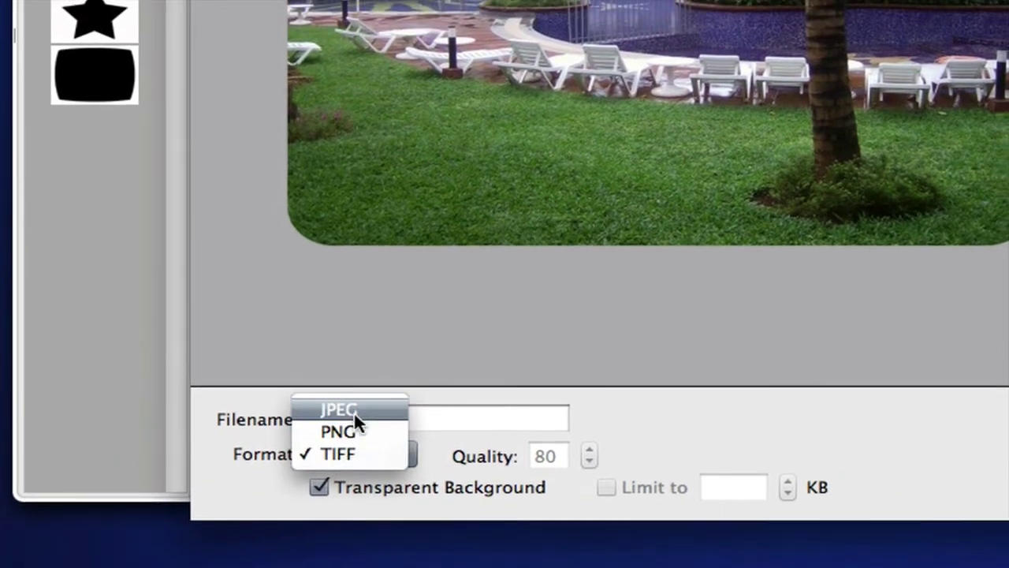
pyautogui.click(339, 431)
pyautogui.click(353, 455)
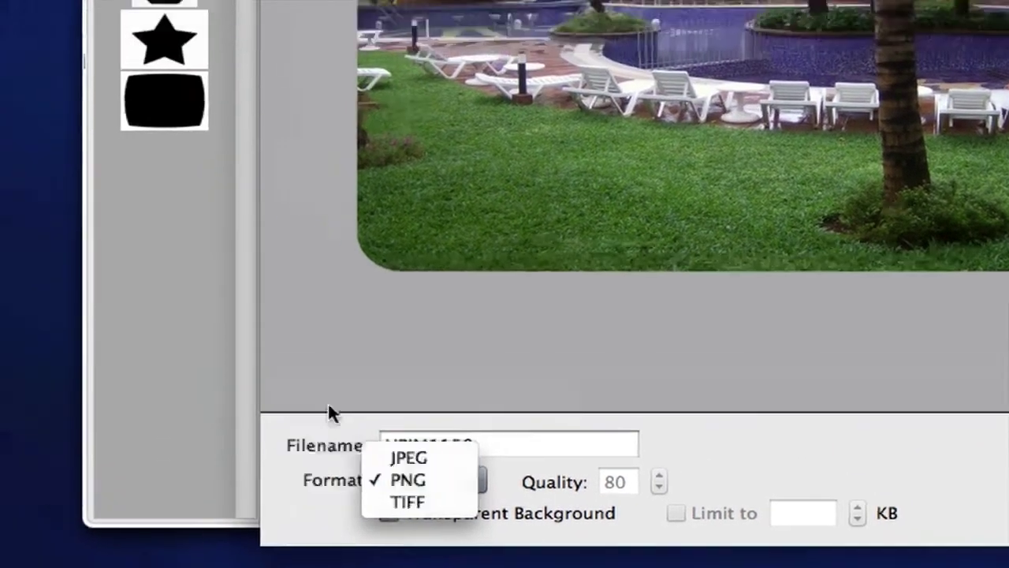
pyautogui.click(237, 339)
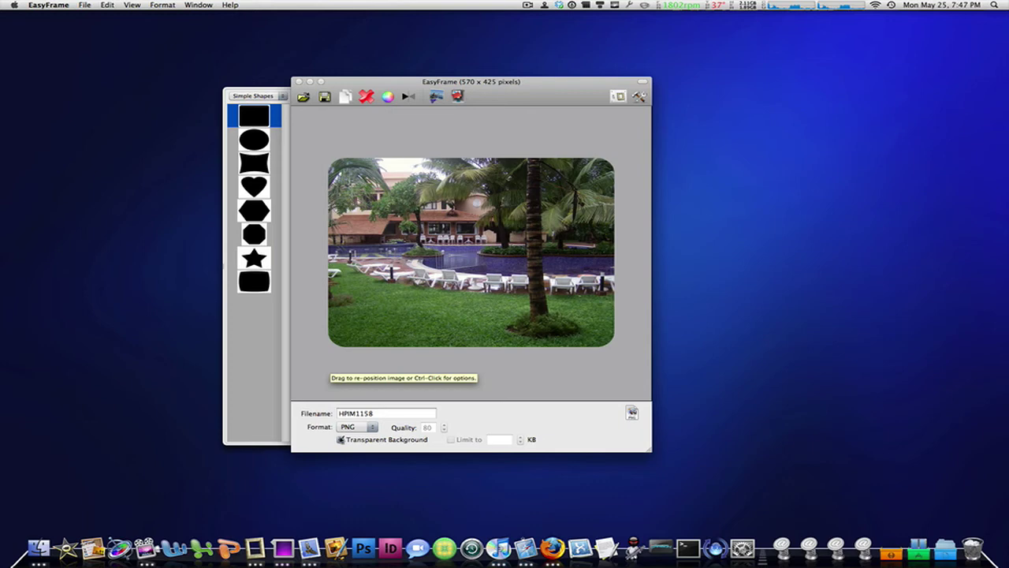
# Step: Turn off the transparent background and set the frame colour to red
pyautogui.click(340, 439)
pyautogui.click(387, 97)
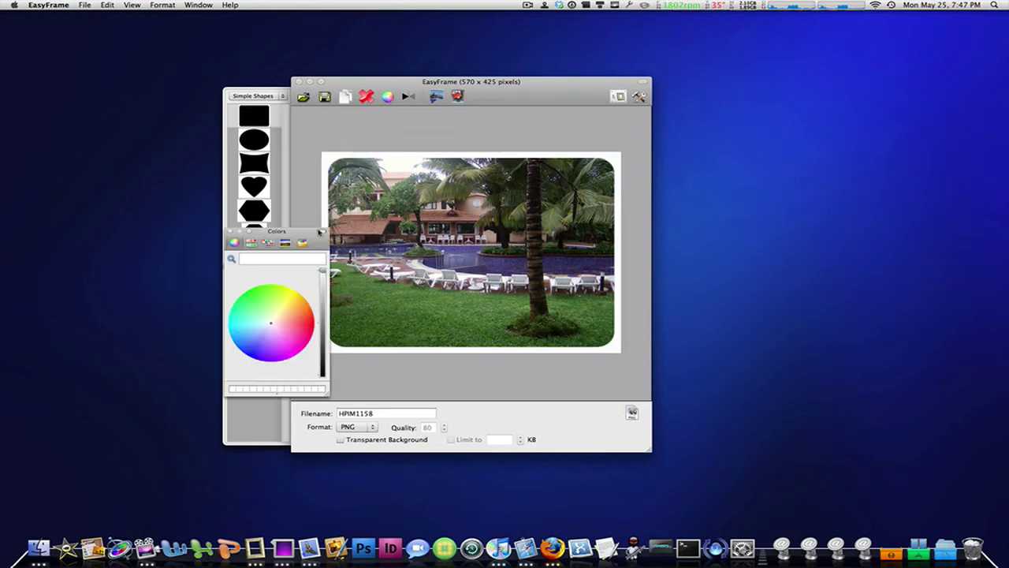
pyautogui.click(306, 331)
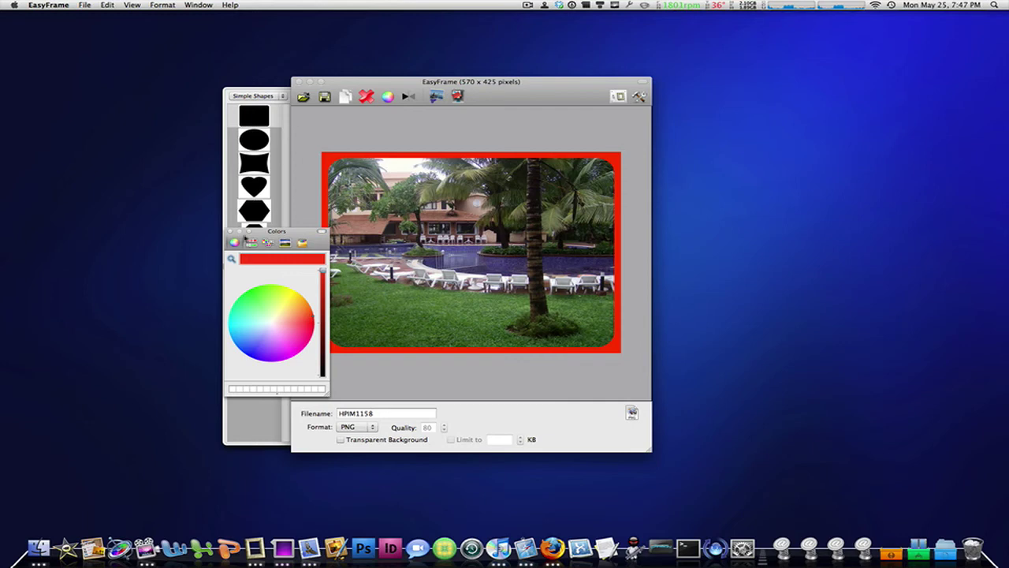
pyautogui.moveTo(281, 232); pyautogui.dragTo(255, 235)
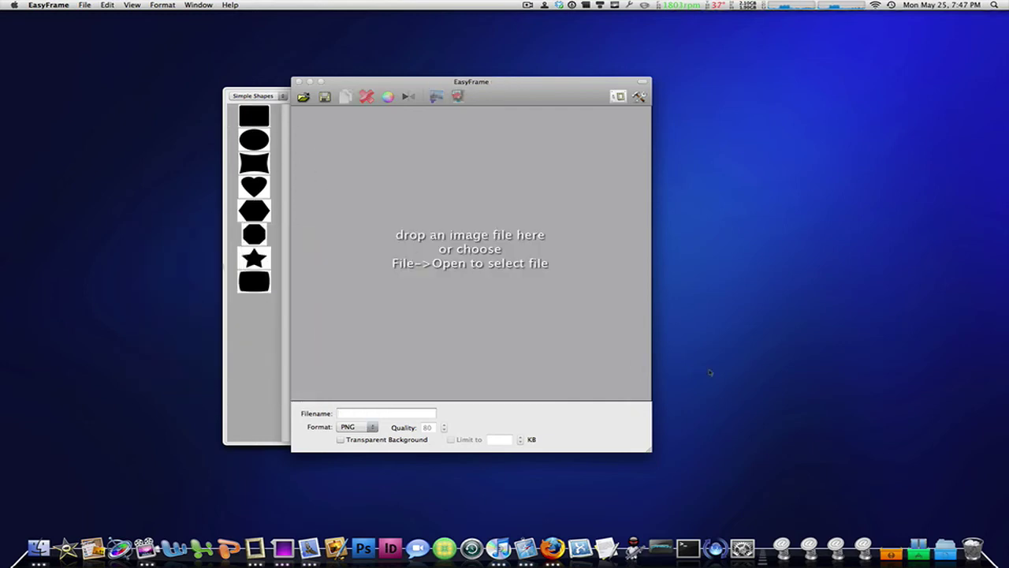
# Step: Reload HPIM1158.jpg with transparent background on and a rounded-rectangle frame
pyautogui.click(758, 502)
pyautogui.moveTo(759, 502); pyautogui.dragTo(496, 330)
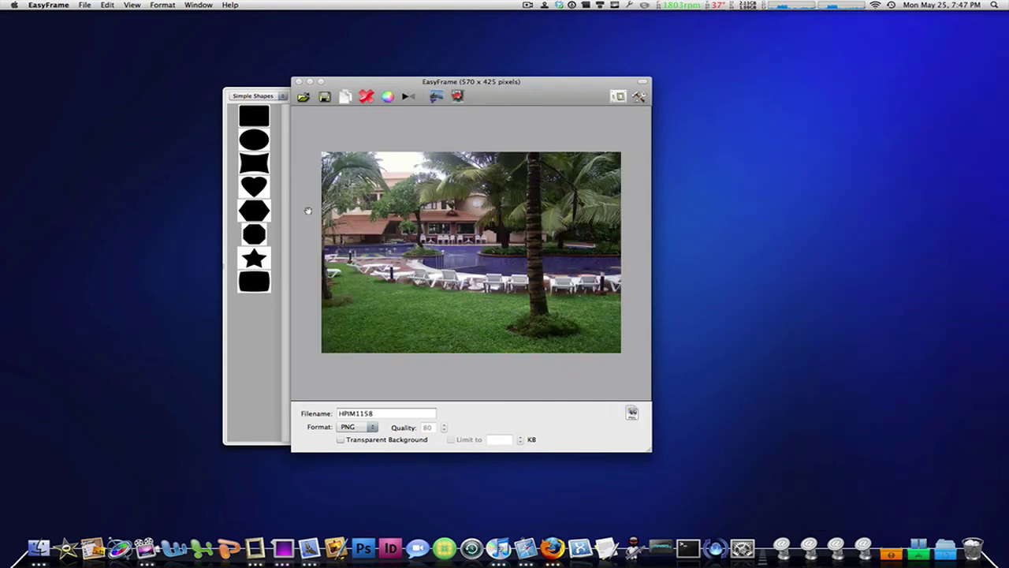
pyautogui.click(252, 287)
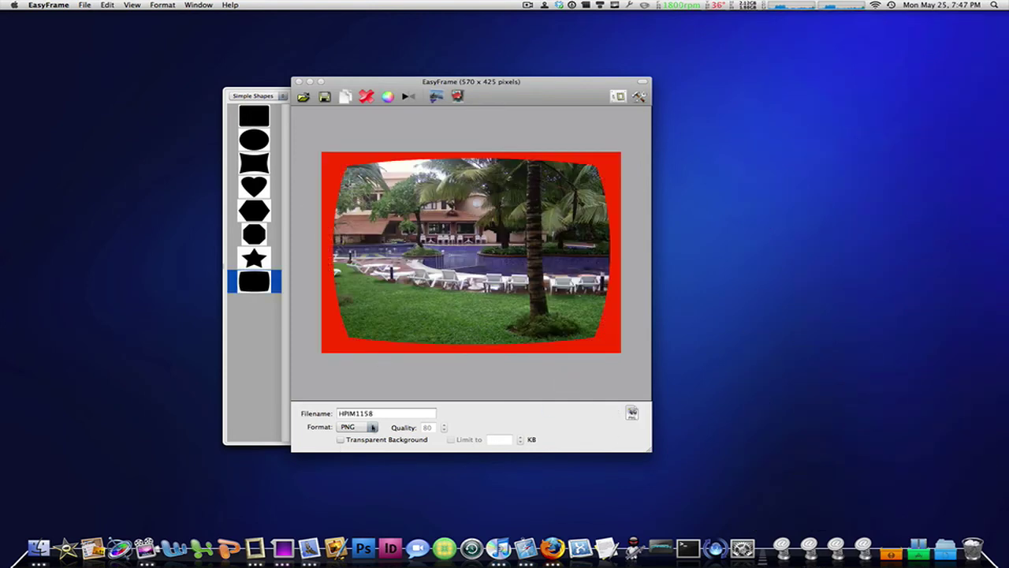
pyautogui.click(341, 439)
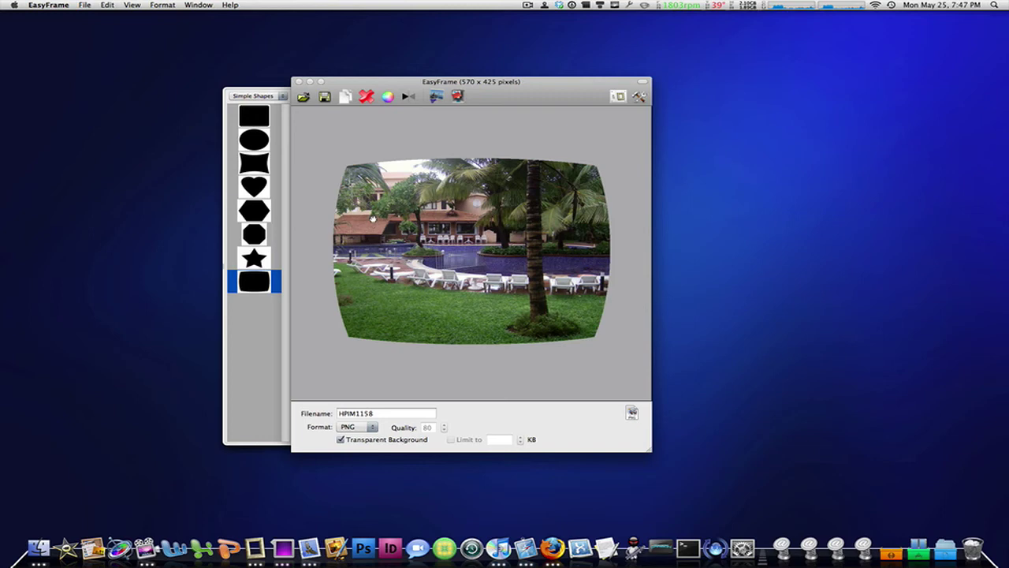
pyautogui.click(259, 123)
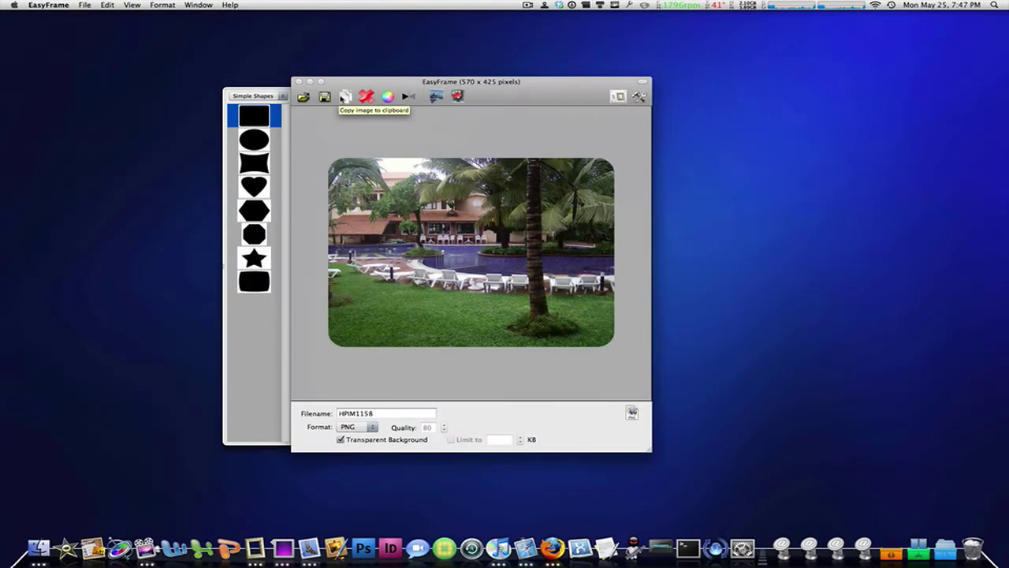
# Step: Open Preview via Spotlight and create a new image from the clipboard
pyautogui.press('super+space')
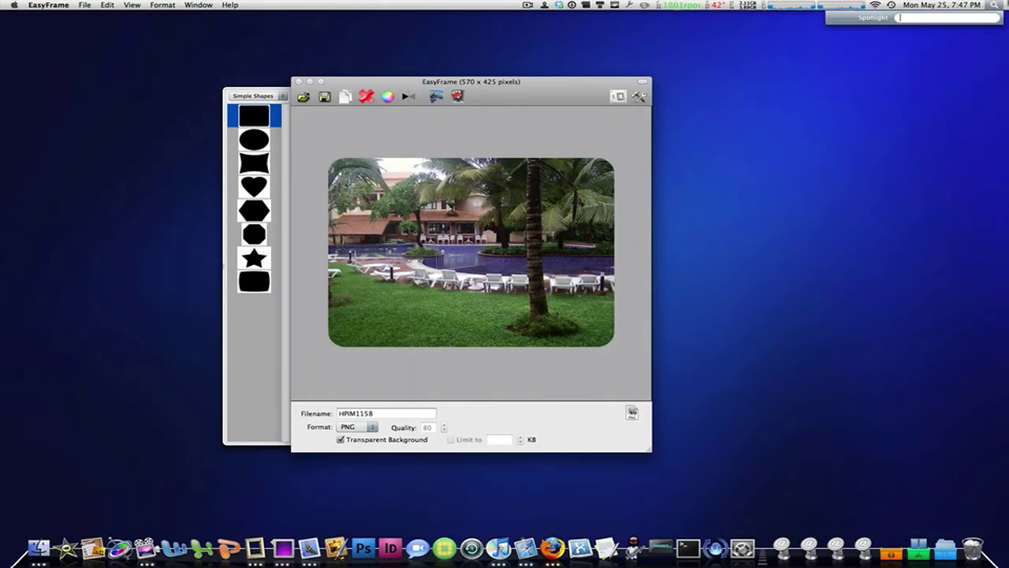
pyautogui.write('prev')
pyautogui.press('Return')
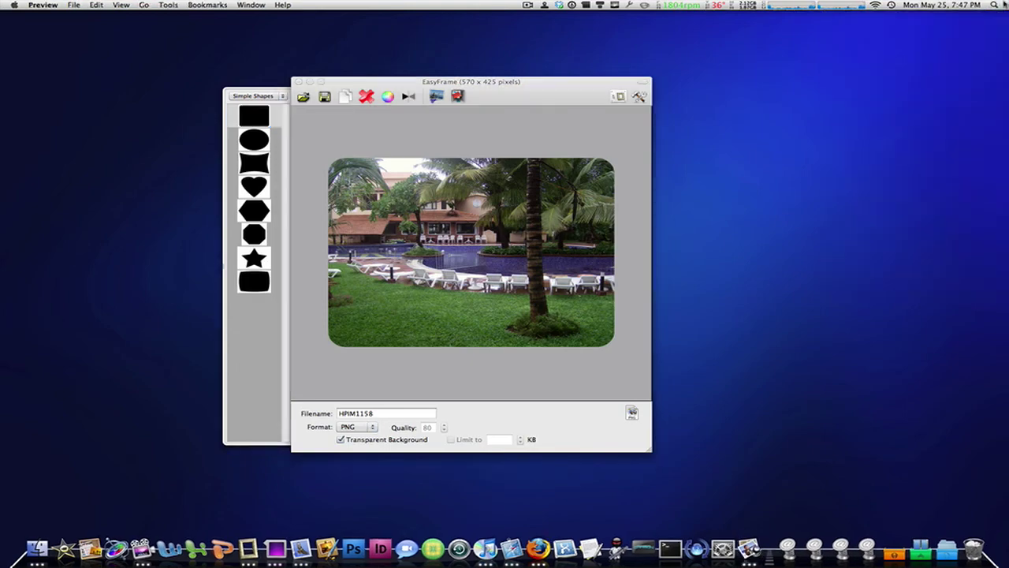
pyautogui.press('super+n')
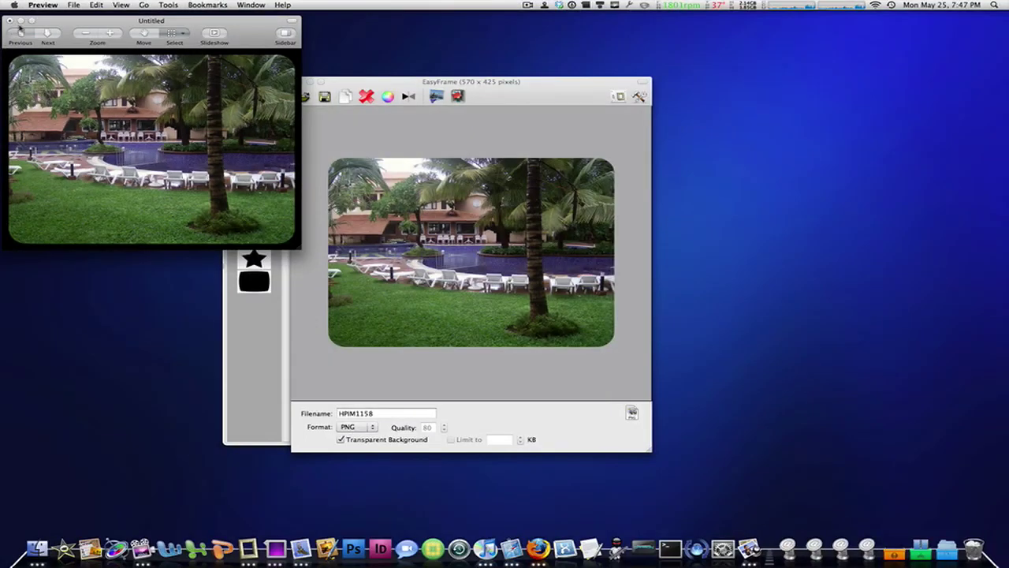
# Step: Glance at Preview's File menu without choosing anything, then return to EasyFrame
pyautogui.click(74, 5)
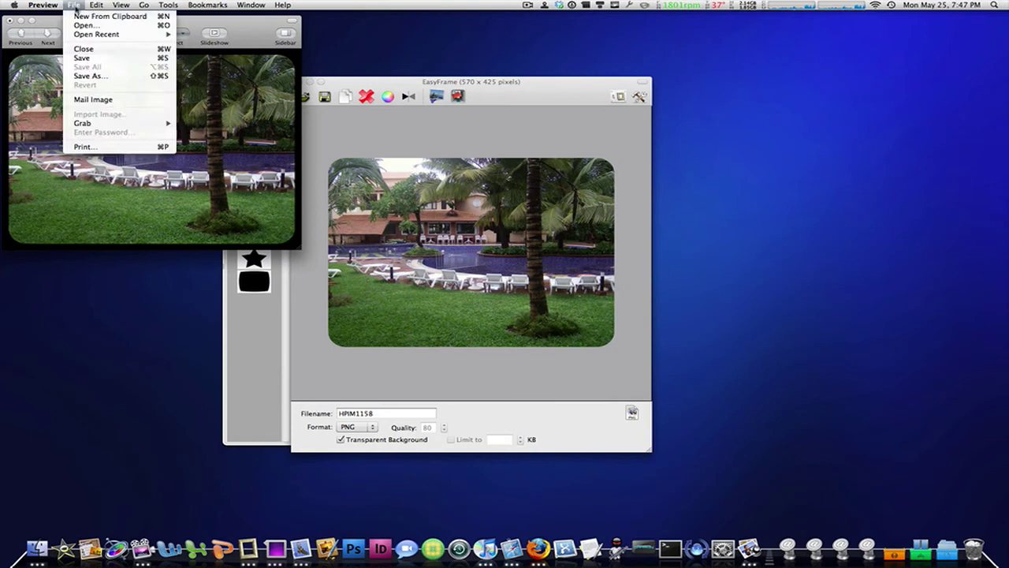
pyautogui.click(130, 76)
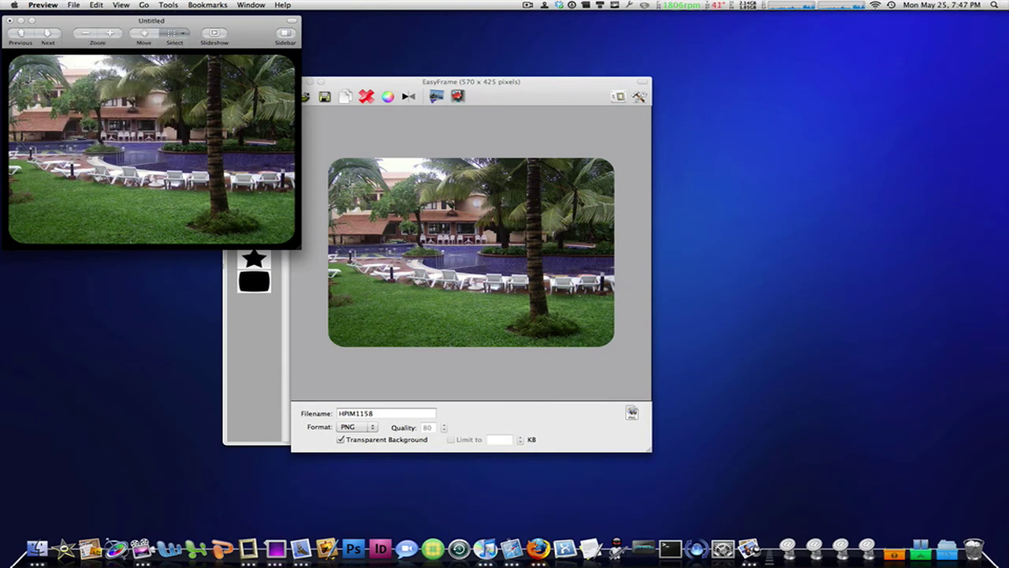
pyautogui.click(418, 109)
# Step: Save the framed photo as HPIM1158.png on the Desktop
pyautogui.click(324, 97)
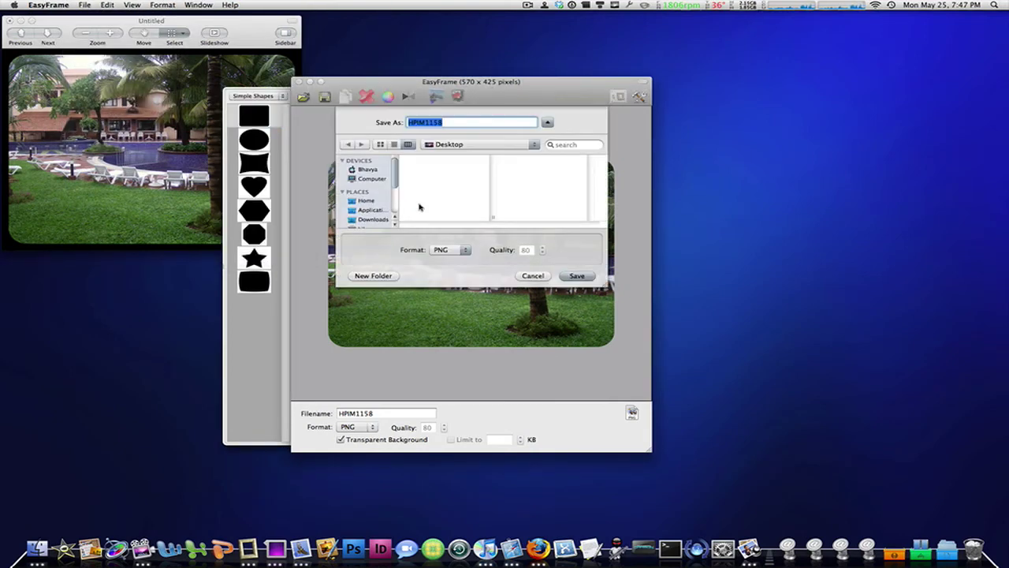
pyautogui.moveTo(607, 286); pyautogui.dragTo(633, 313)
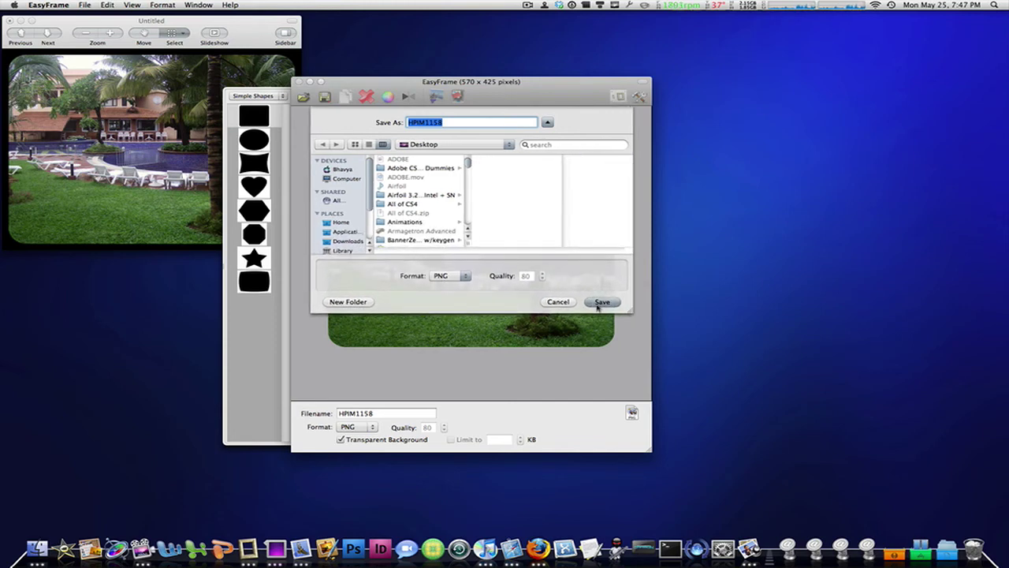
pyautogui.click(599, 306)
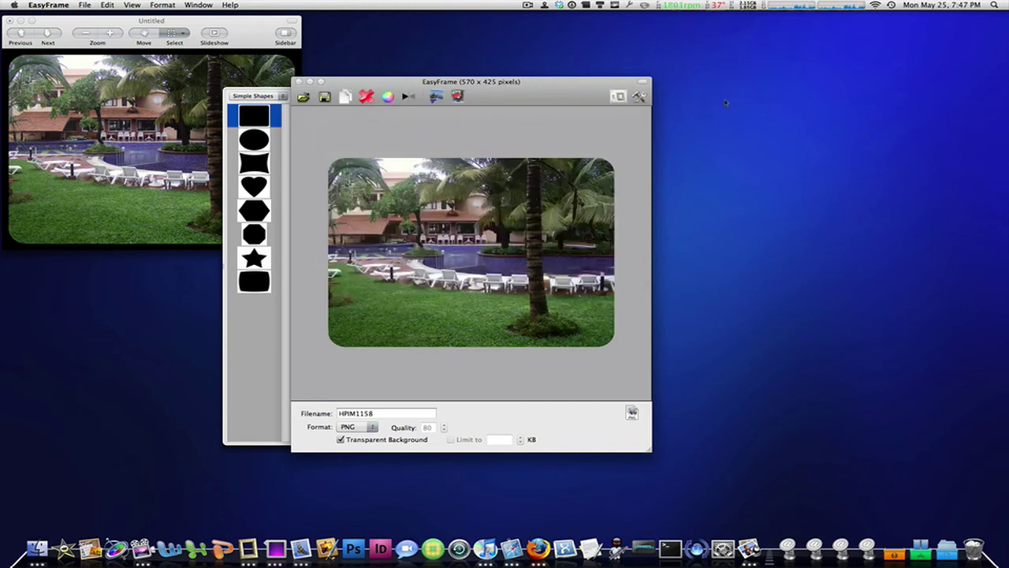
# Step: Quick Look the saved HPIM1158.png, then drag it back into EasyFrame to check it
pyautogui.click(702, 31)
pyautogui.press('space')
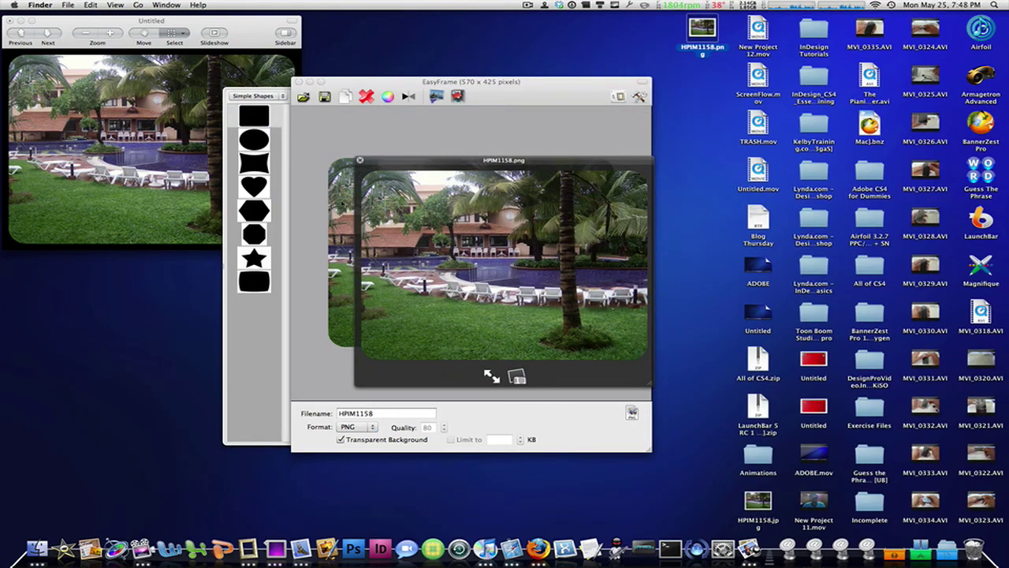
pyautogui.press('space')
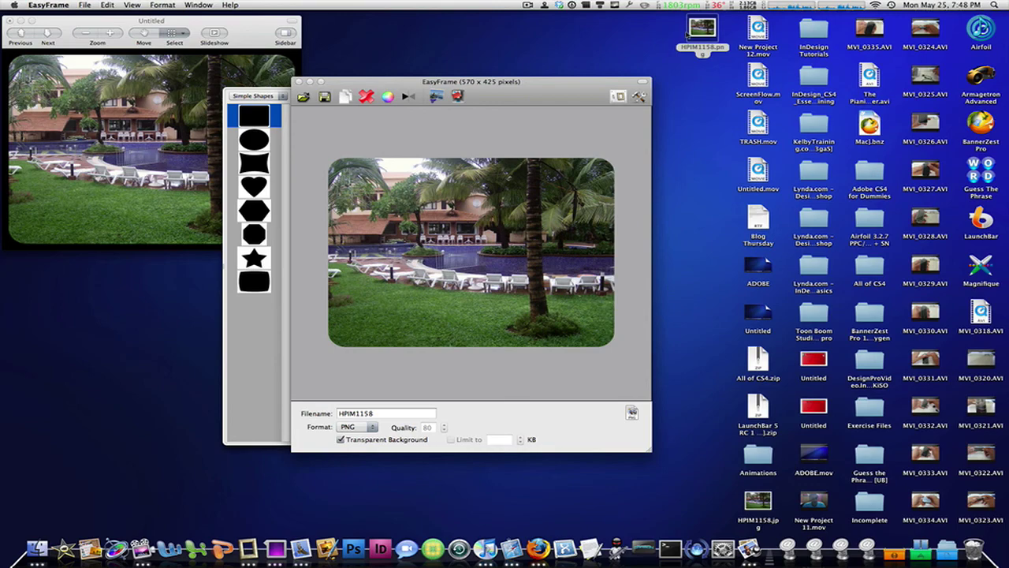
pyautogui.press('space')
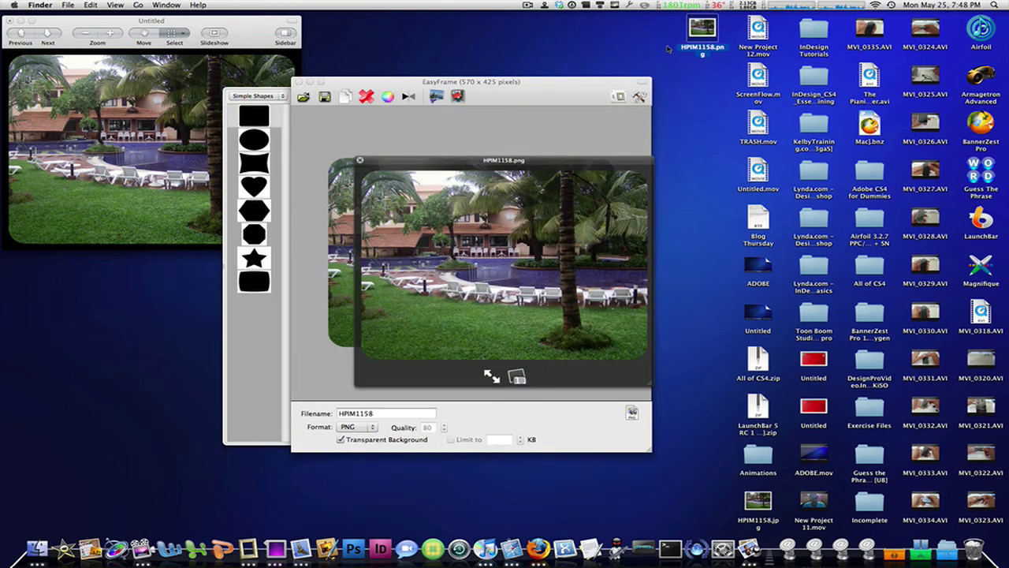
pyautogui.moveTo(700, 35); pyautogui.dragTo(523, 153)
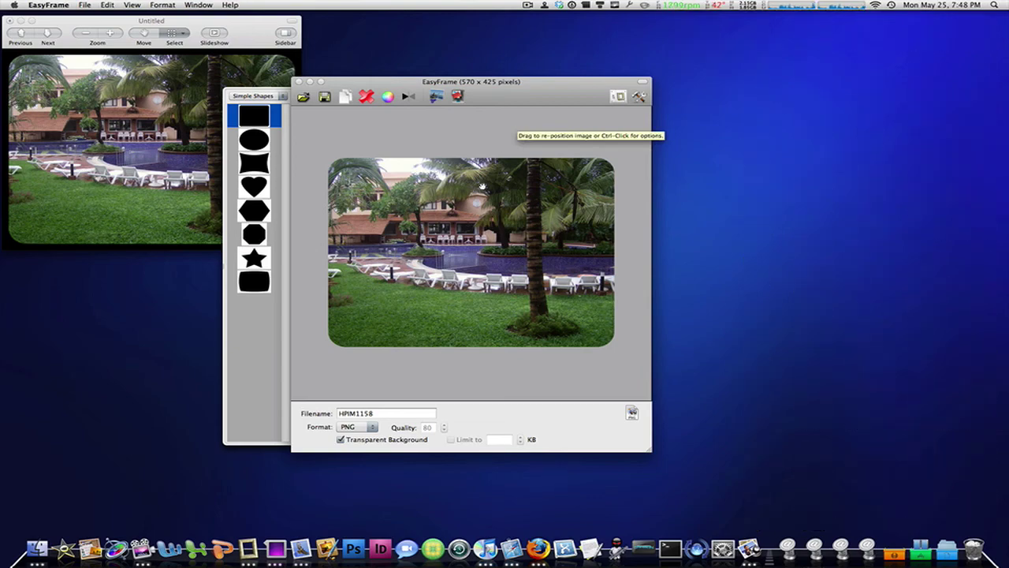
pyautogui.press('super+Tab')
# Step: Quit Preview, discarding the untitled clipboard image without saving
pyautogui.press('super+q')
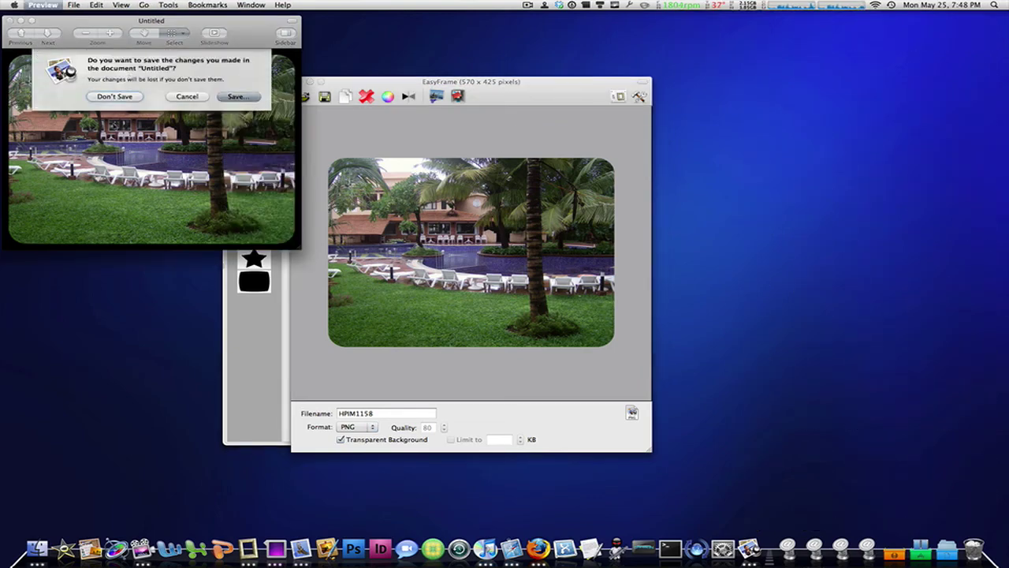
pyautogui.click(112, 96)
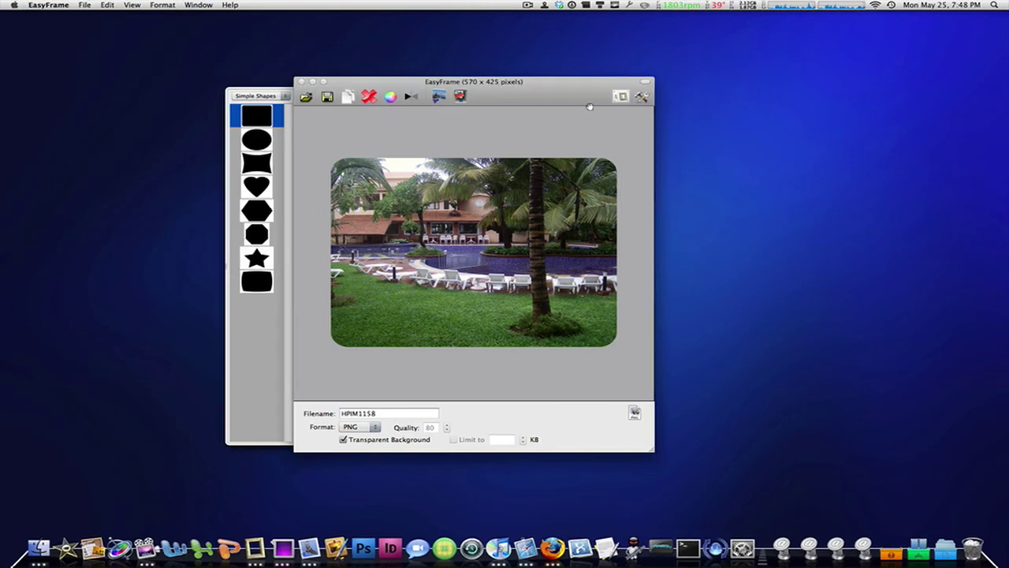